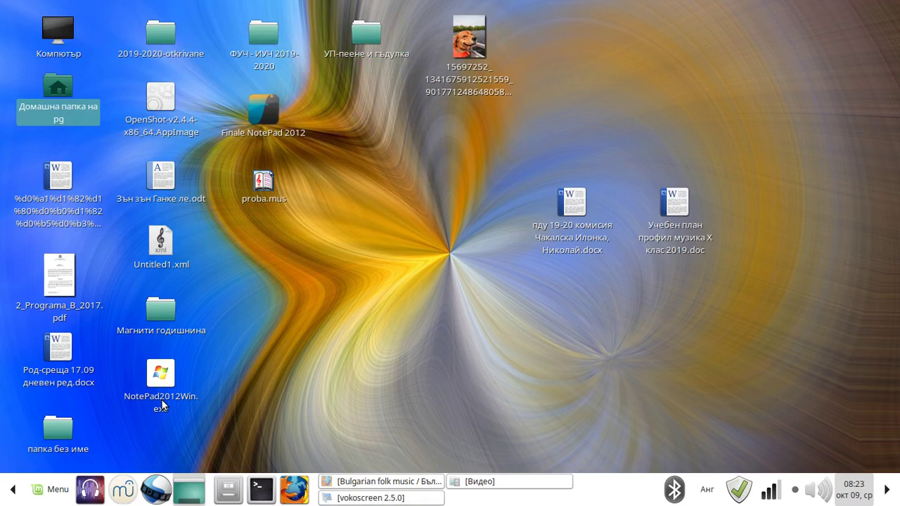
Install Finale NotePad 2012 from NotePad2012Win.exe, accepting the license agreement and keeping the default Start Menu folder.
double_click(161, 395)
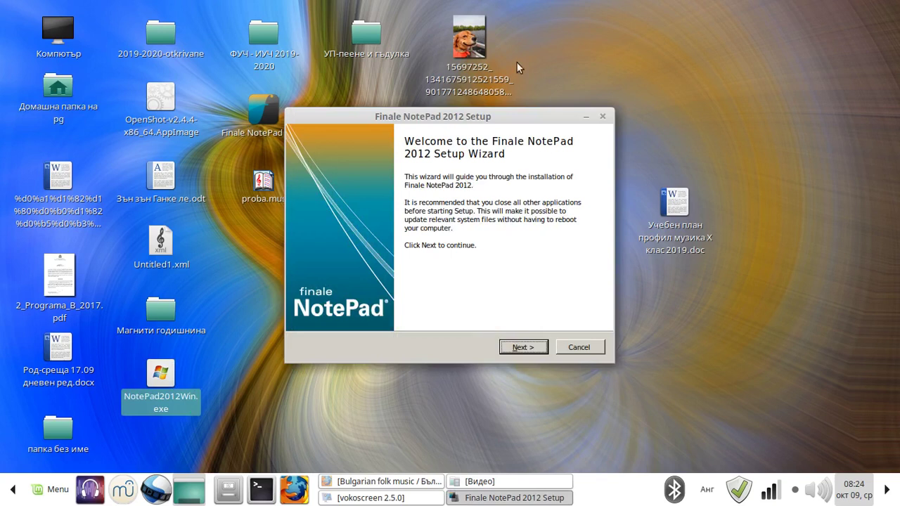
left_click(532, 145)
left_click(522, 348)
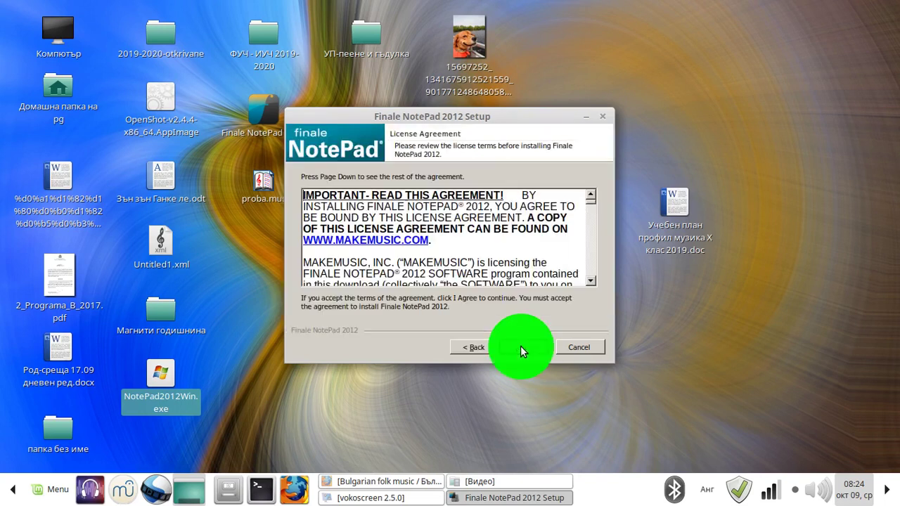
left_click(522, 348)
left_click(520, 346)
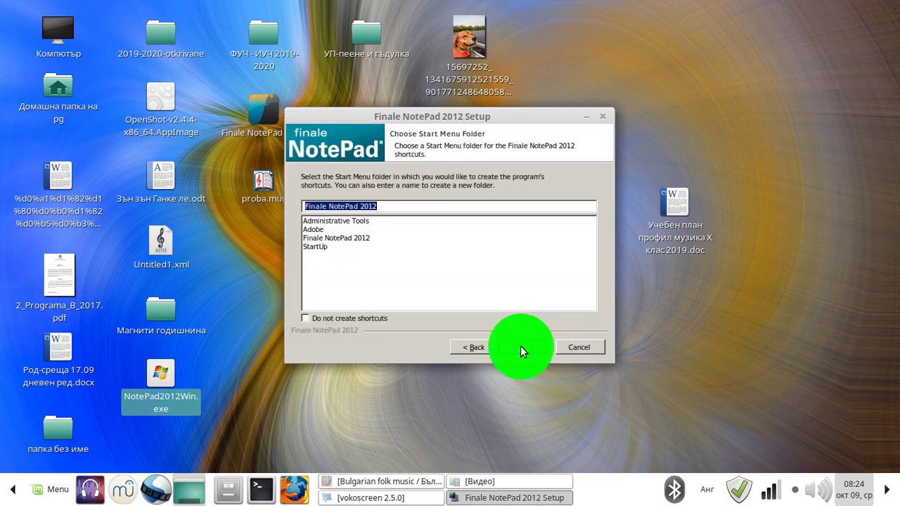
left_click(521, 346)
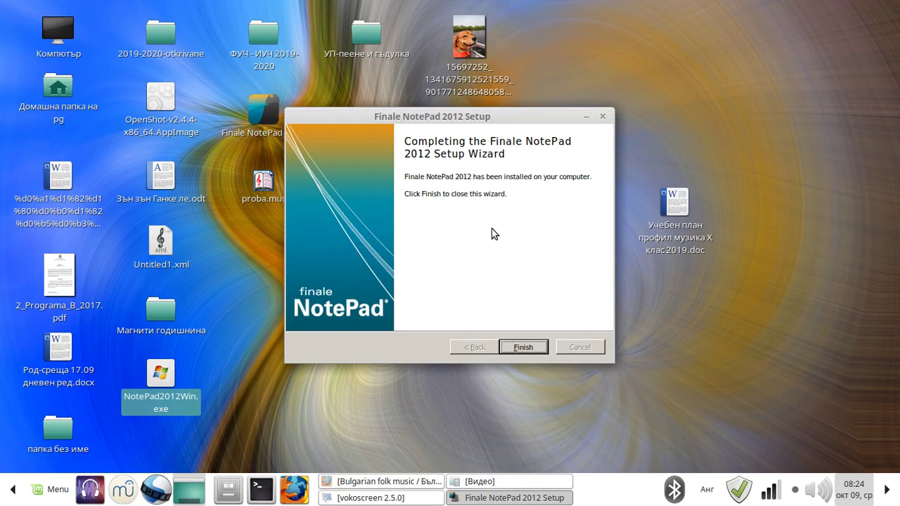
left_click(521, 347)
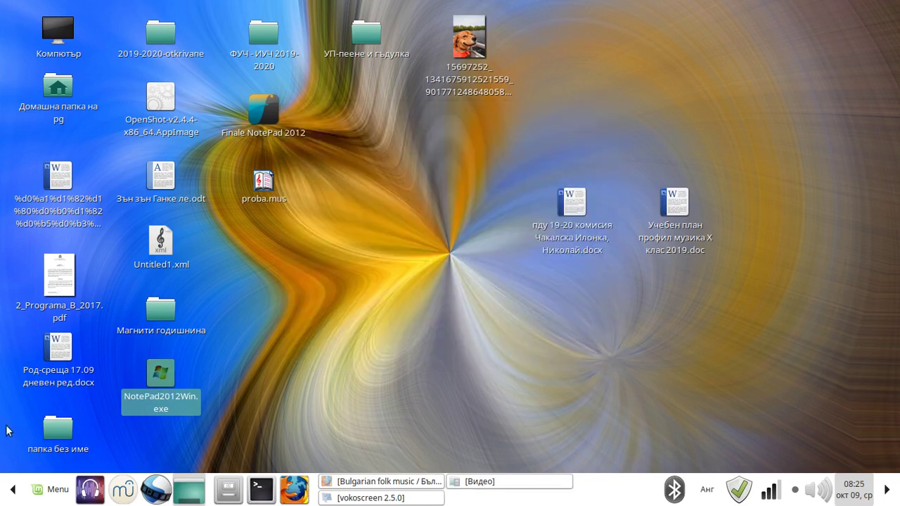
Launch Finale NotePad 2012 from the Wine applications.
left_click(45, 493)
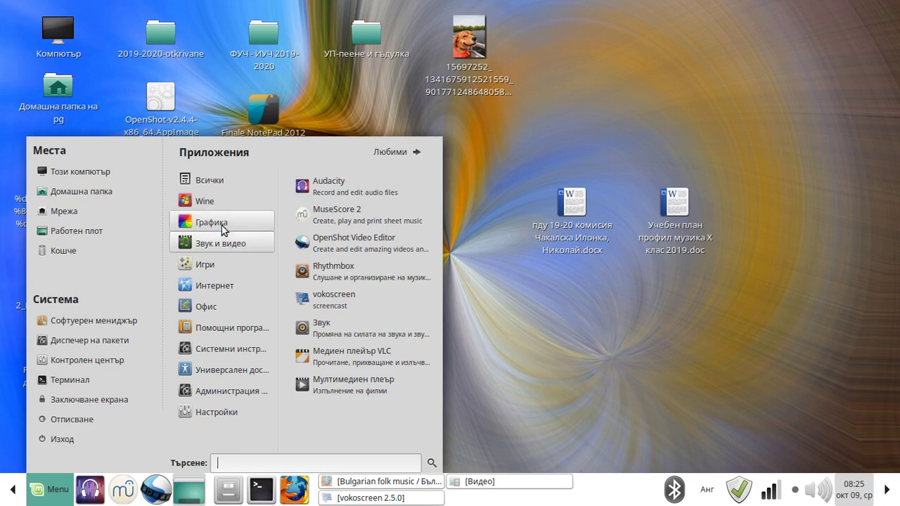
mouse_move(216, 208)
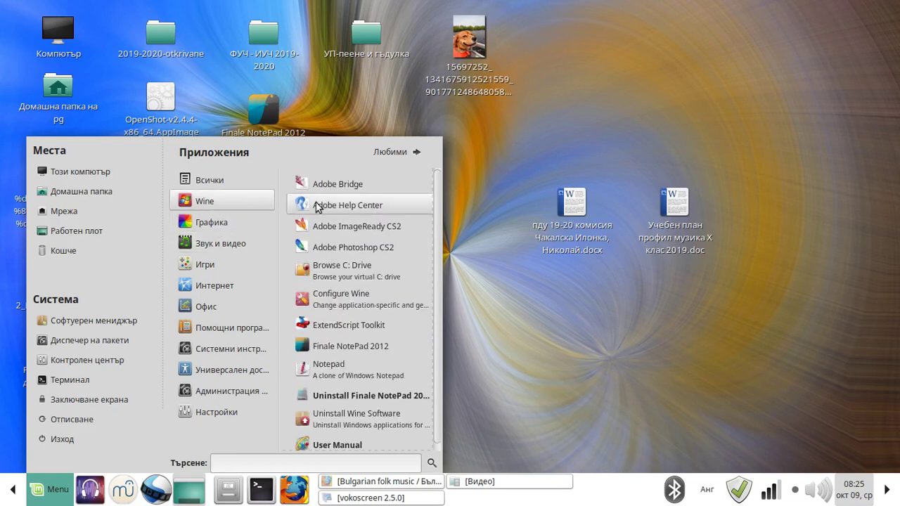
left_click(370, 348)
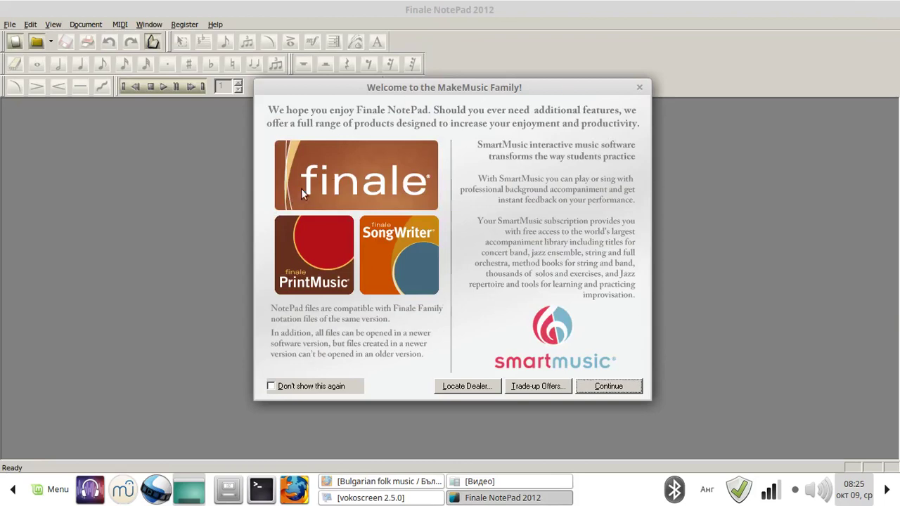
Dismiss the welcome screen so it does not show again, and postpone the product registration.
left_click(271, 386)
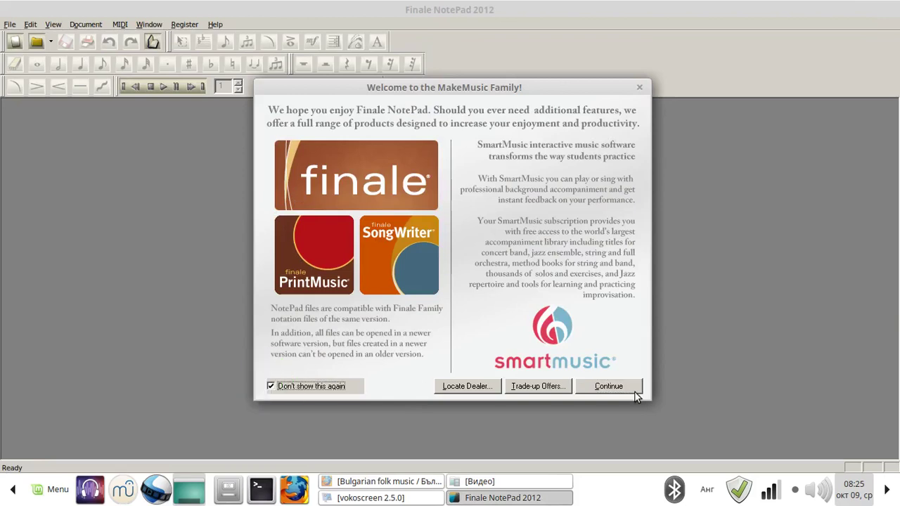
left_click(607, 386)
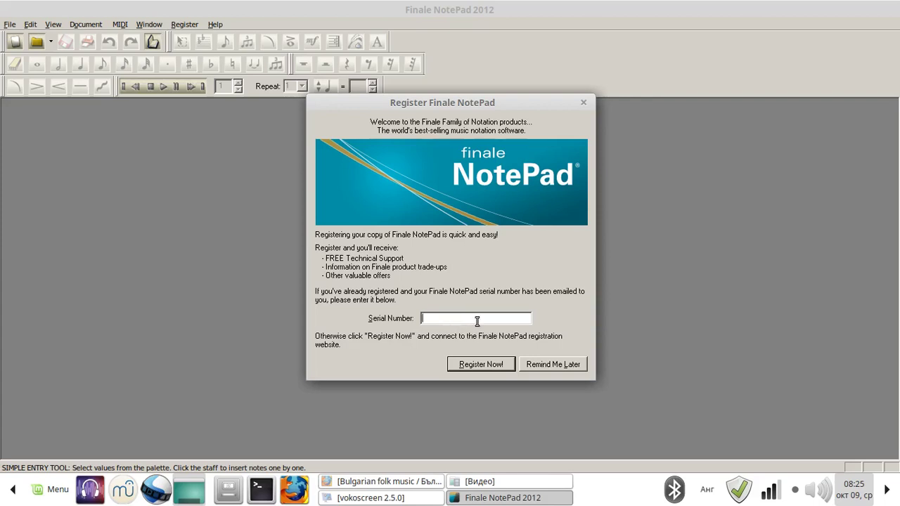
left_click(562, 367)
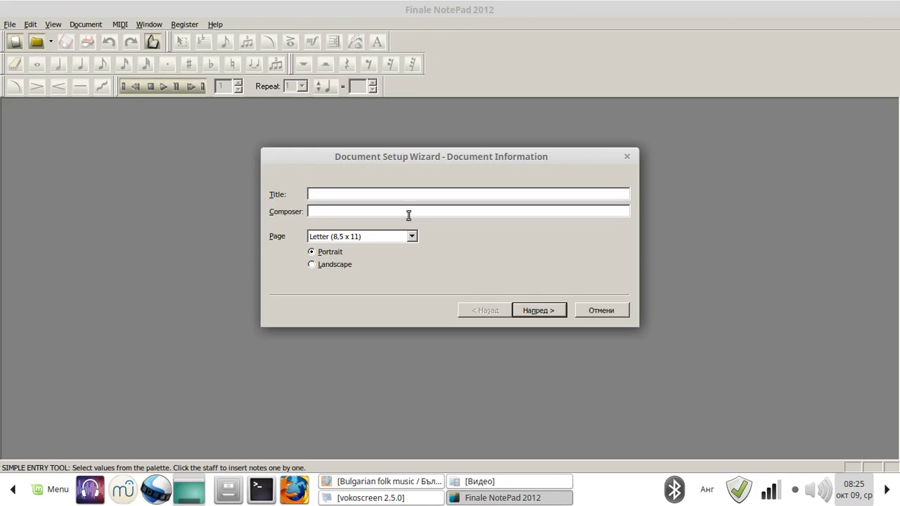
Leave the new document's title and composer blank and set its page size to A4 in portrait orientation.
left_click(346, 196)
left_click(345, 211)
left_click(390, 235)
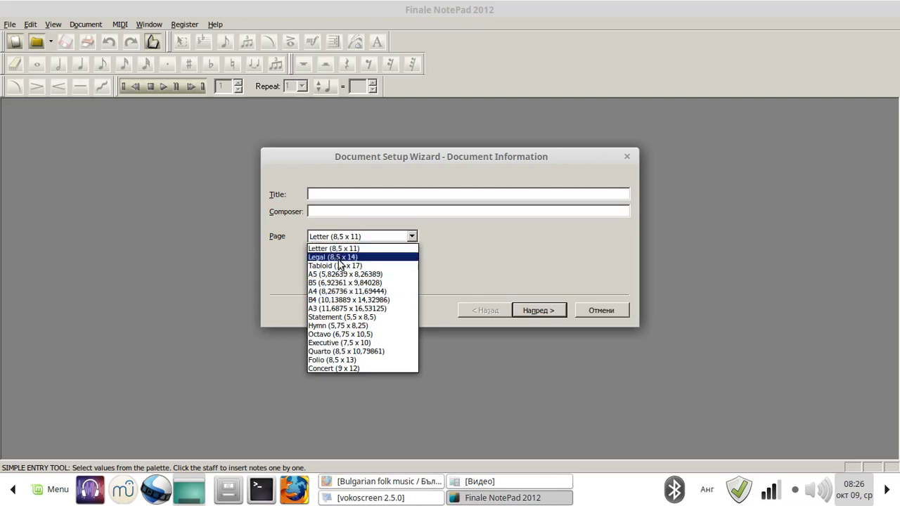
left_click(341, 290)
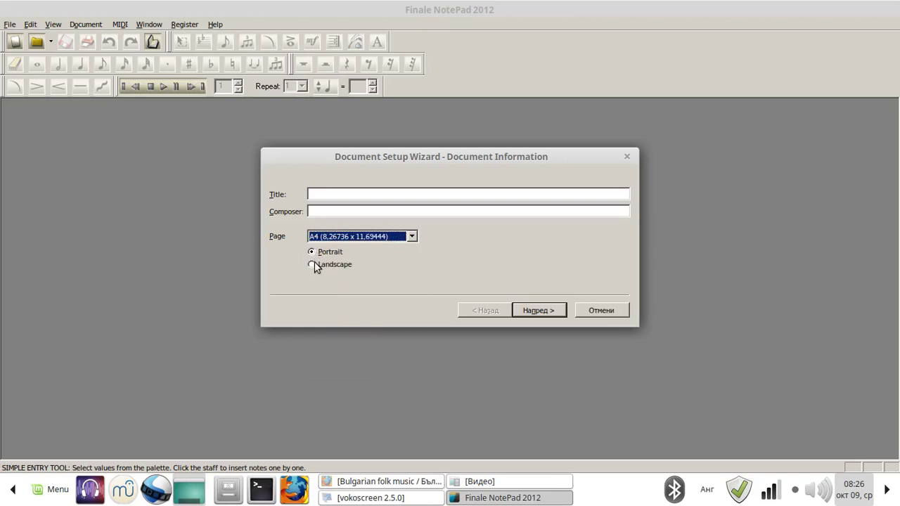
left_click(539, 310)
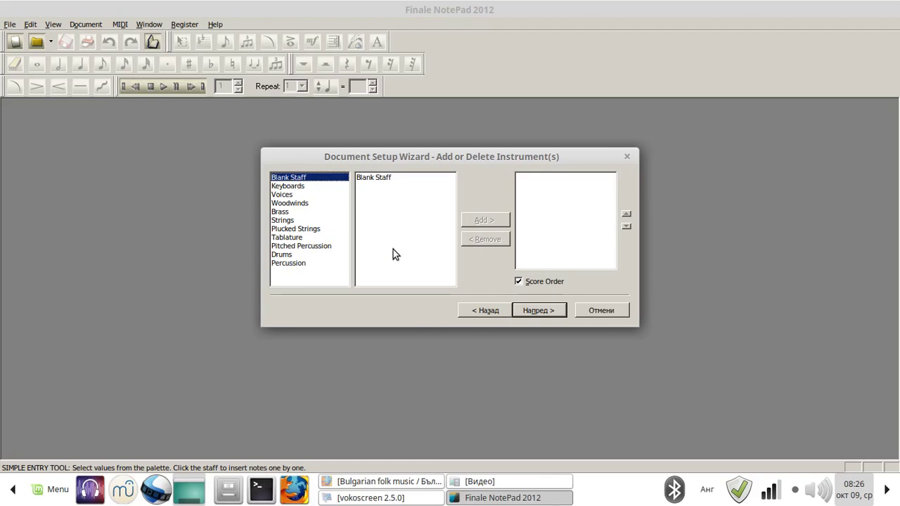
Add a Blank Staff as the only instrument of the new score and continue to the score settings.
left_click(365, 178)
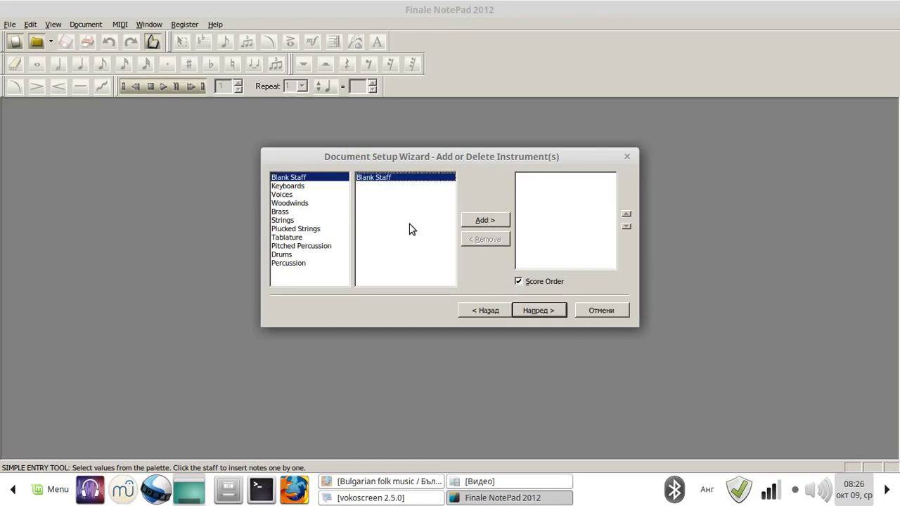
left_click(289, 187)
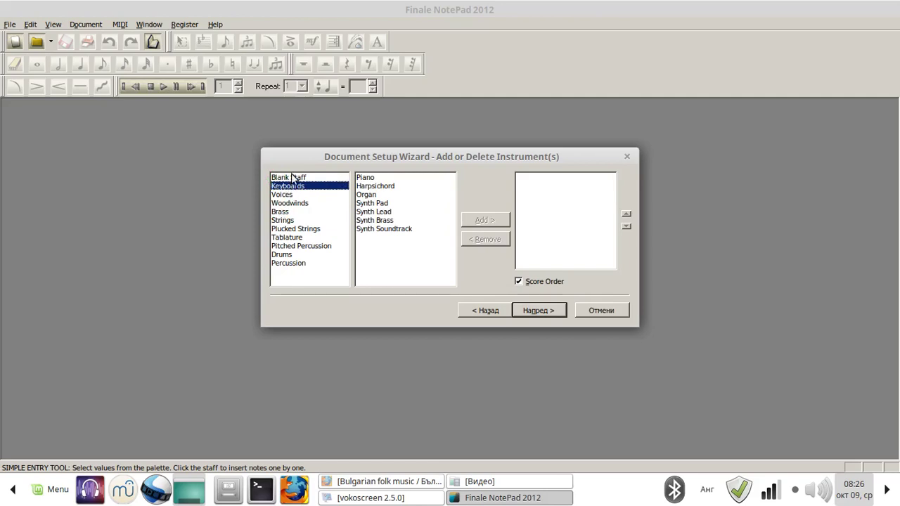
left_click(292, 177)
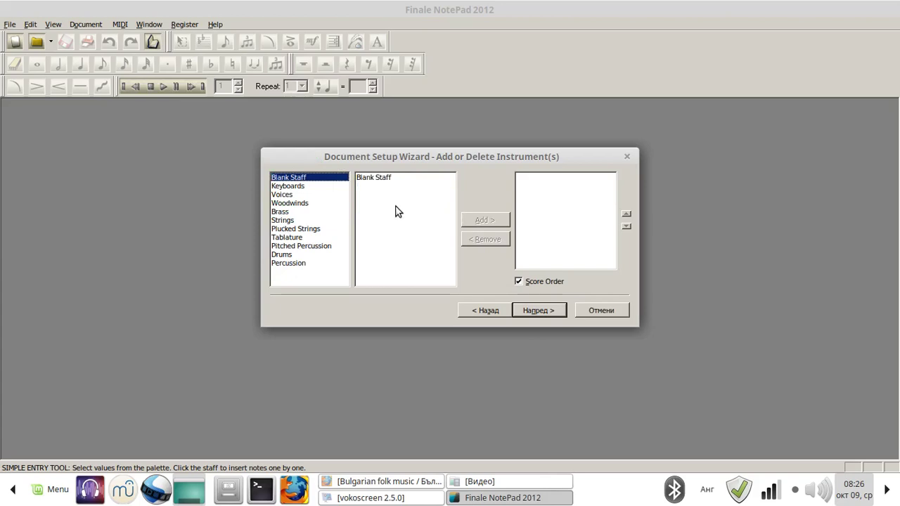
left_click(372, 179)
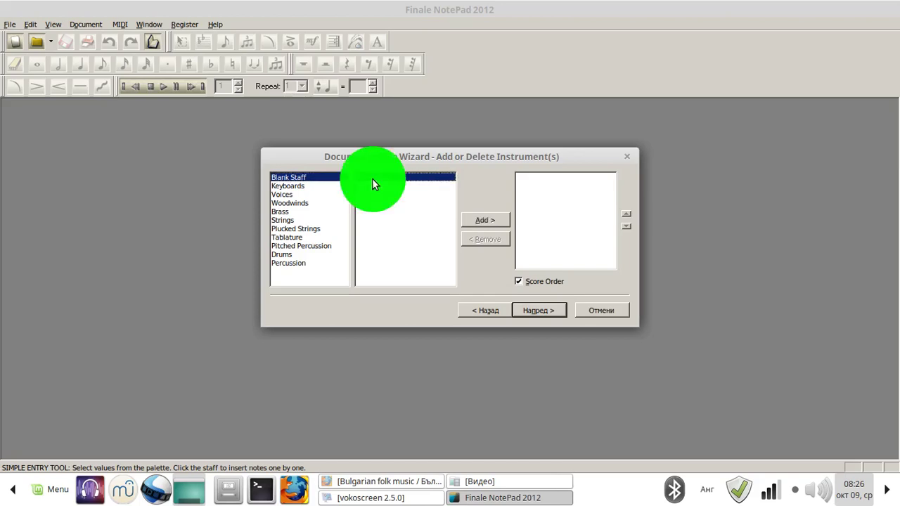
left_click(484, 220)
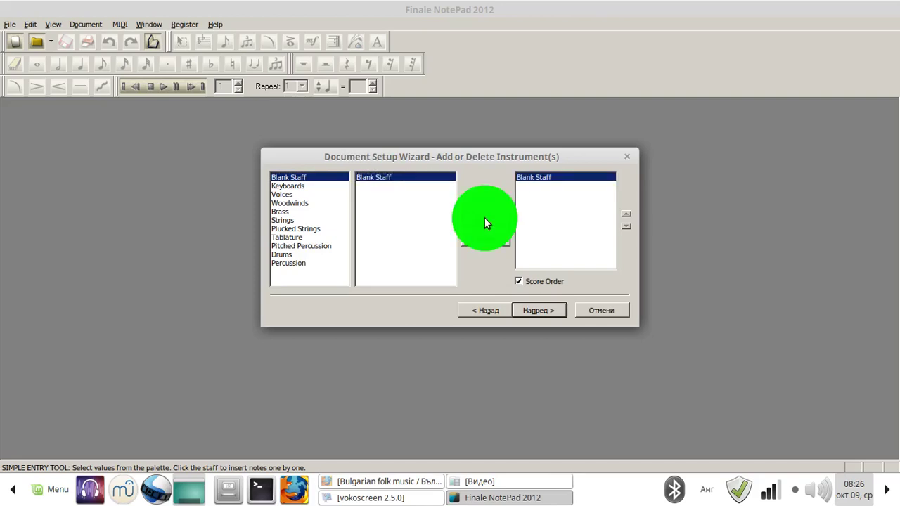
left_click(538, 311)
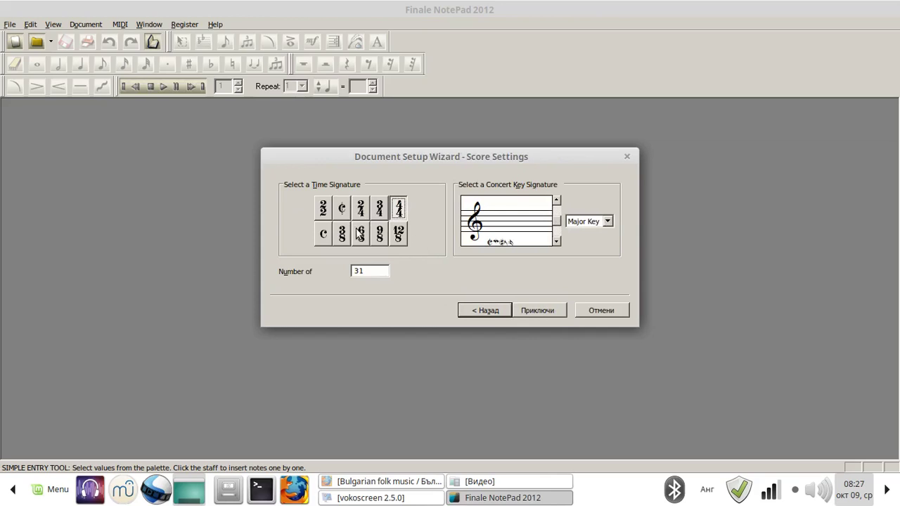
Choose a 4/4 time signature and a major key for the score.
left_click(421, 214)
left_click(398, 209)
left_click(594, 224)
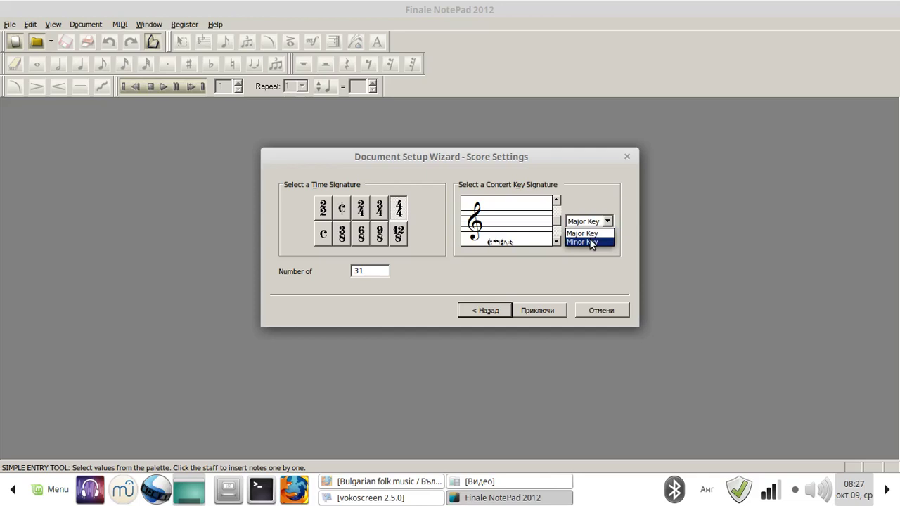
left_click(588, 235)
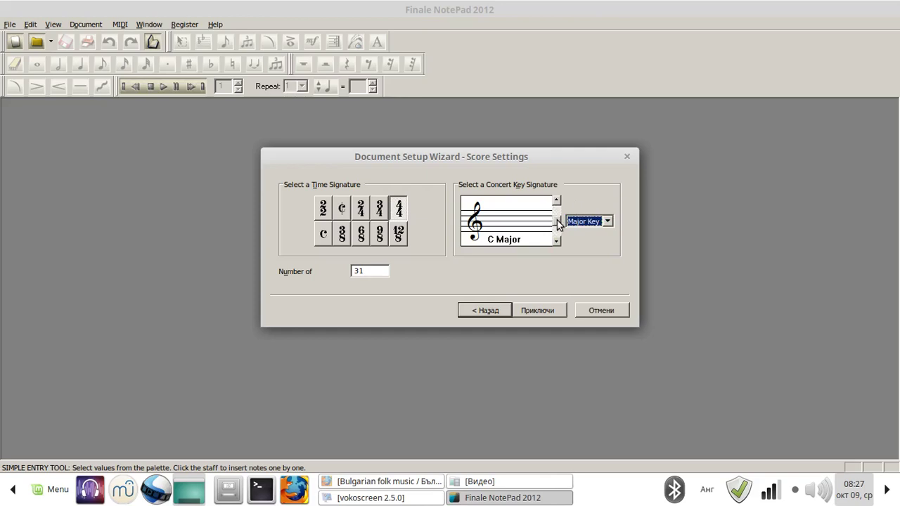
Browse the sharp key signatures up to A Major, return to C Major and create the score.
left_click(557, 222)
key("Up")
key("Up")
key("Up")
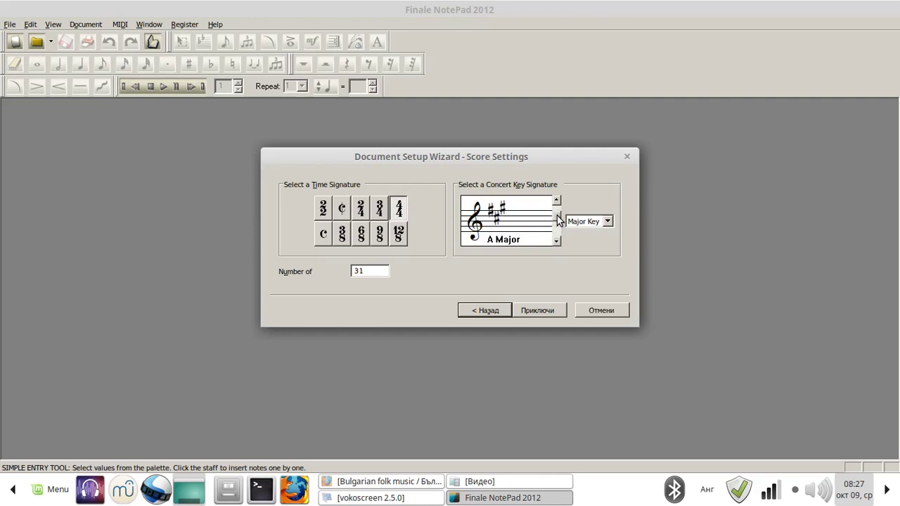
key("Down")
key("Down")
key("Down")
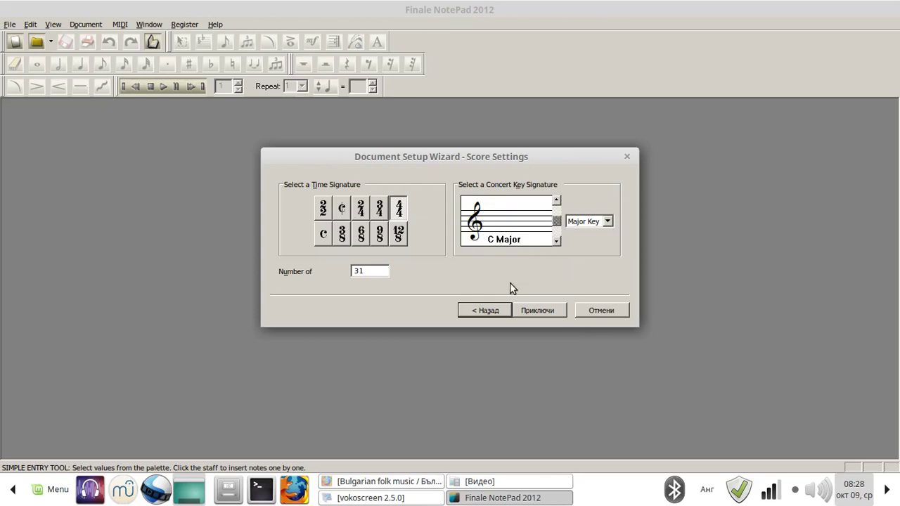
left_click(545, 310)
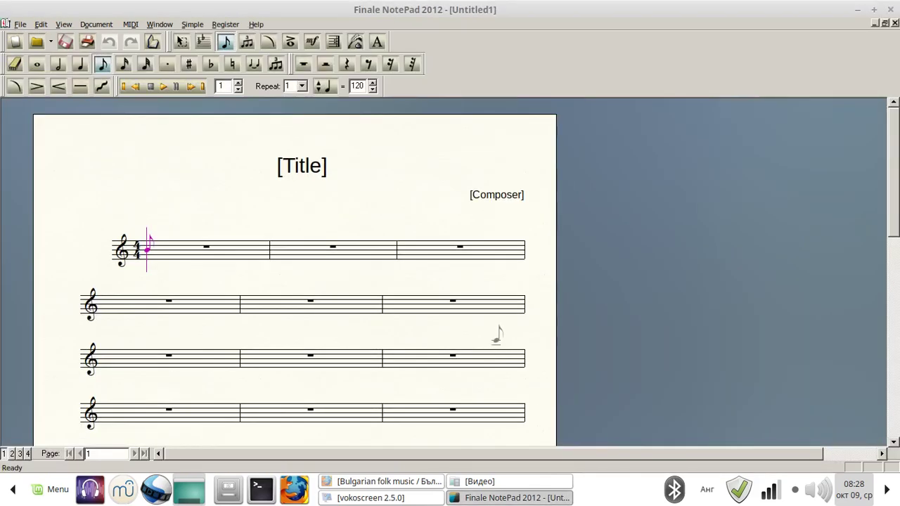
Try to open the [Title] placeholder above the first staff for editing.
left_click(318, 167)
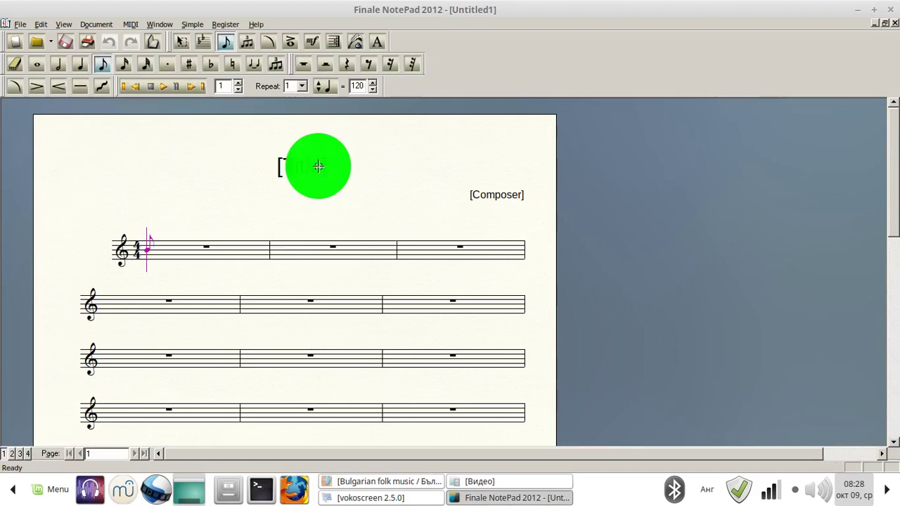
left_click(289, 169)
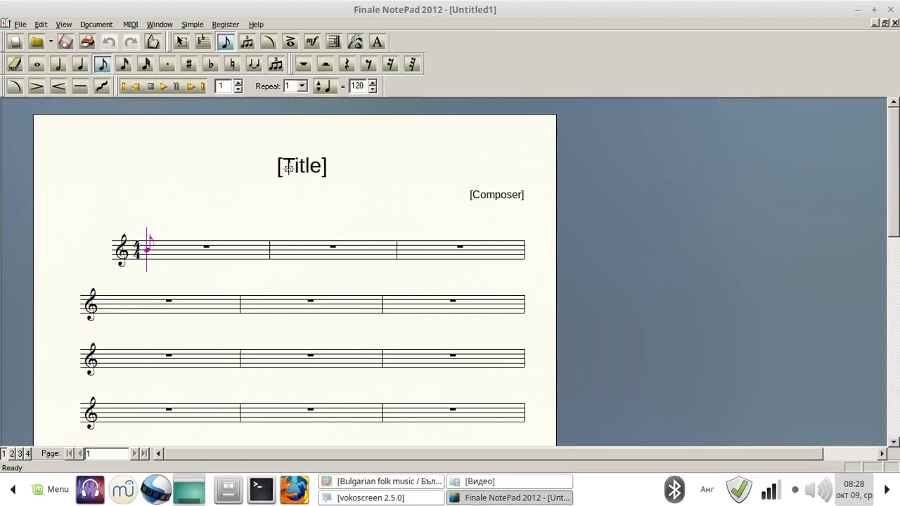
left_click(308, 174)
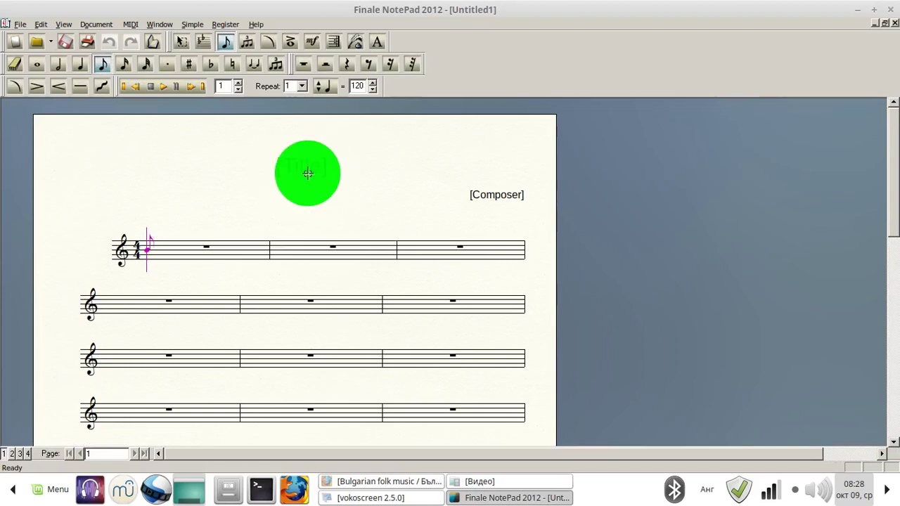
left_click(308, 174)
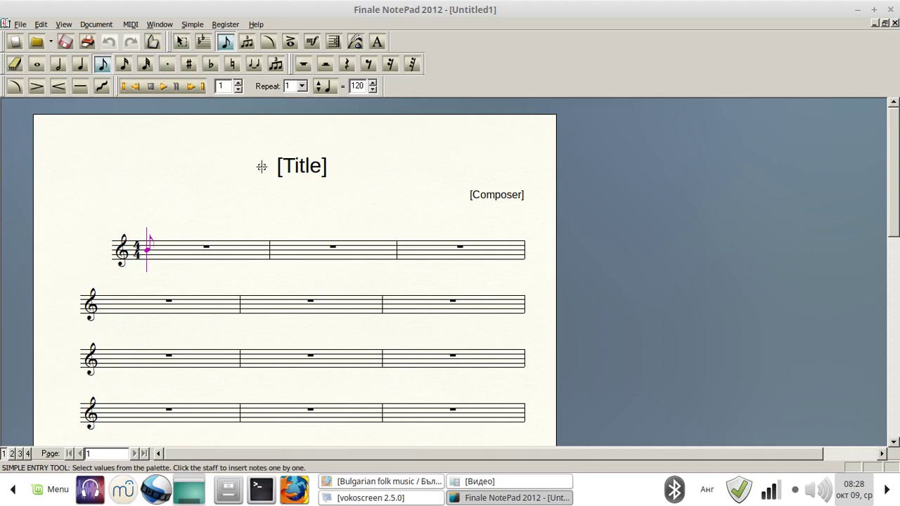
Review the MIDI input and output device settings and close them without changes.
left_click(129, 25)
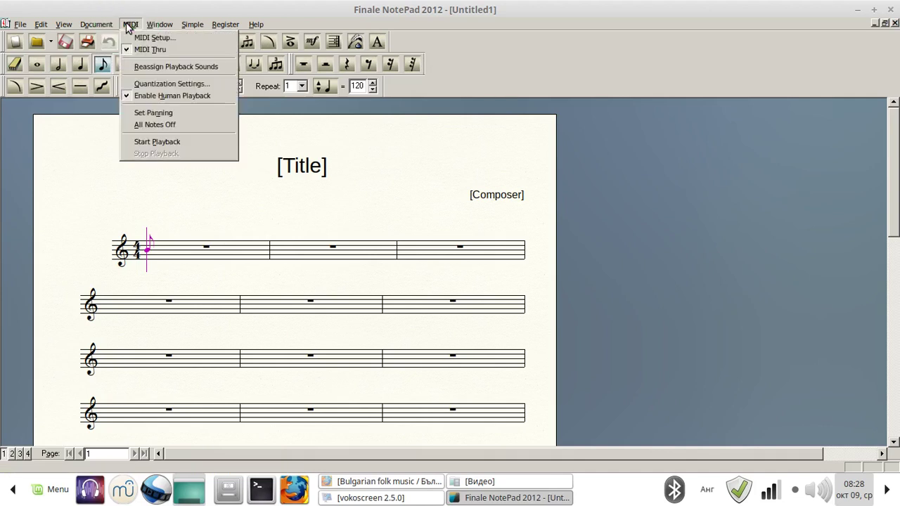
left_click(139, 38)
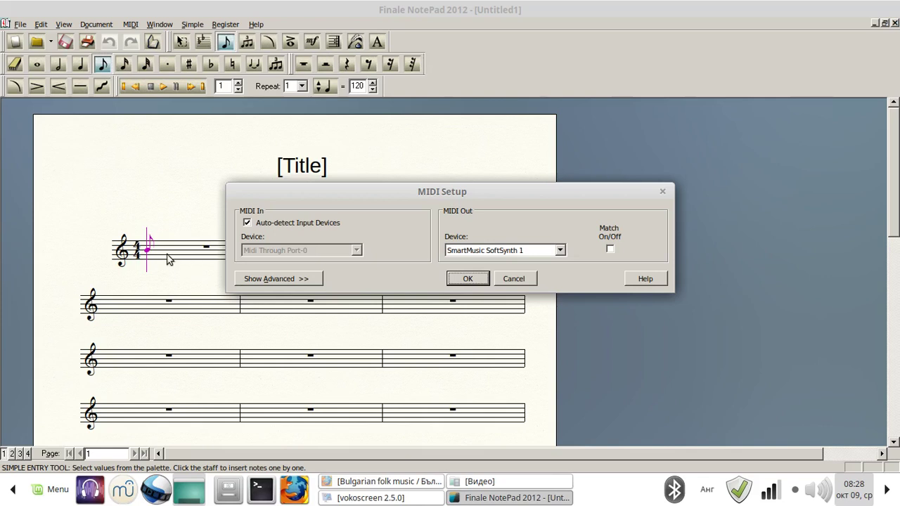
left_click(505, 279)
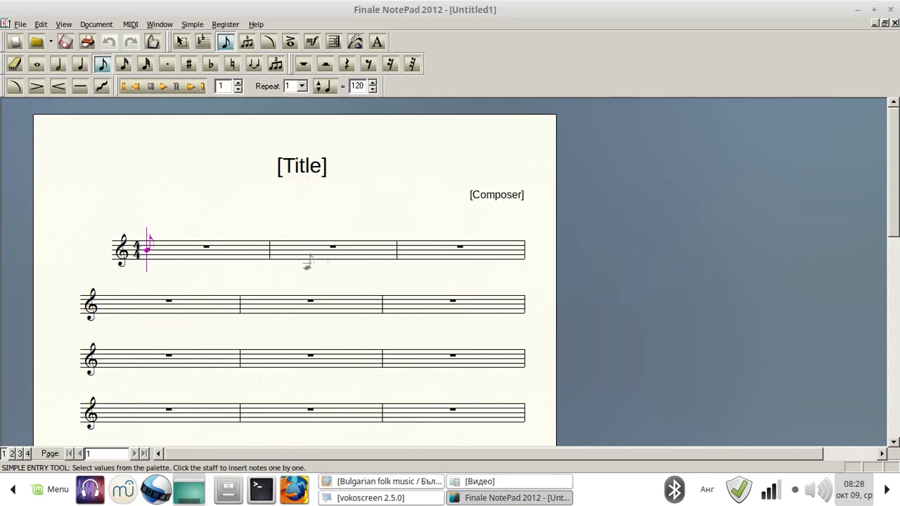
Enter a quarter note A followed by eighth notes on G at the start of the first measure.
left_click(81, 65)
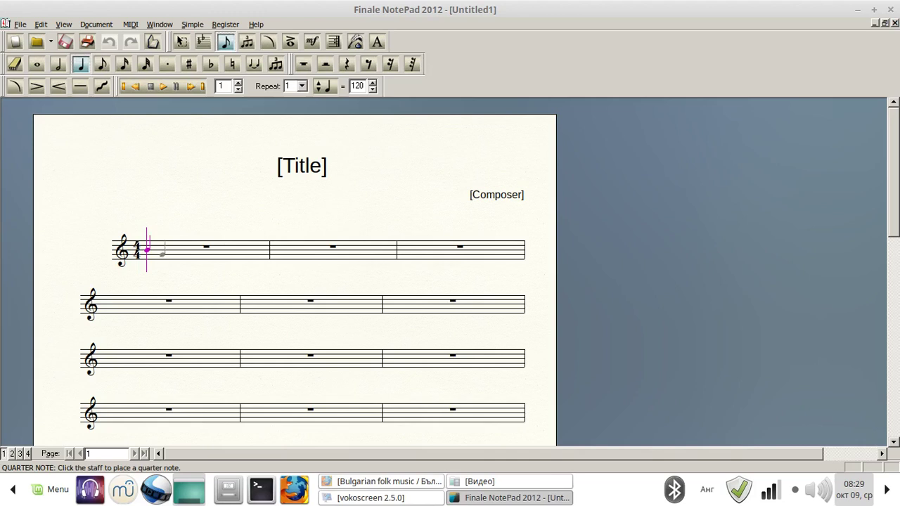
left_click(164, 253)
left_click(102, 64)
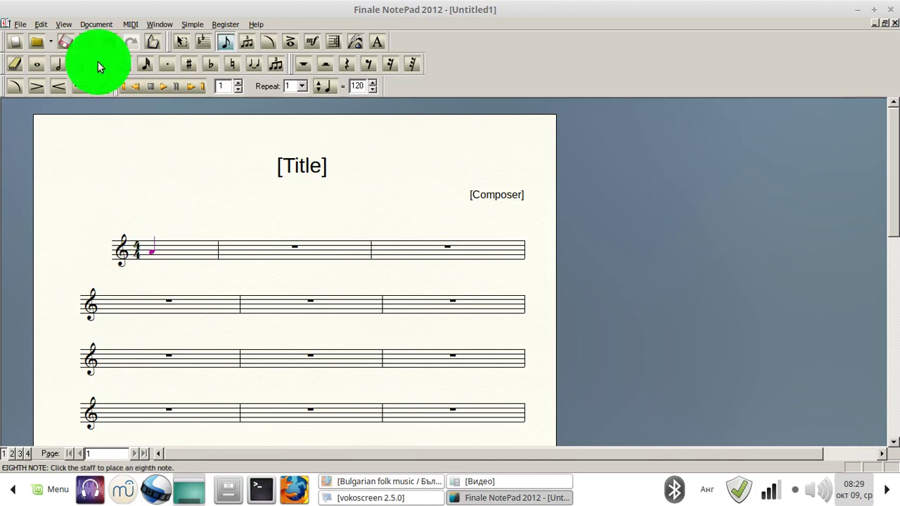
left_click(175, 252)
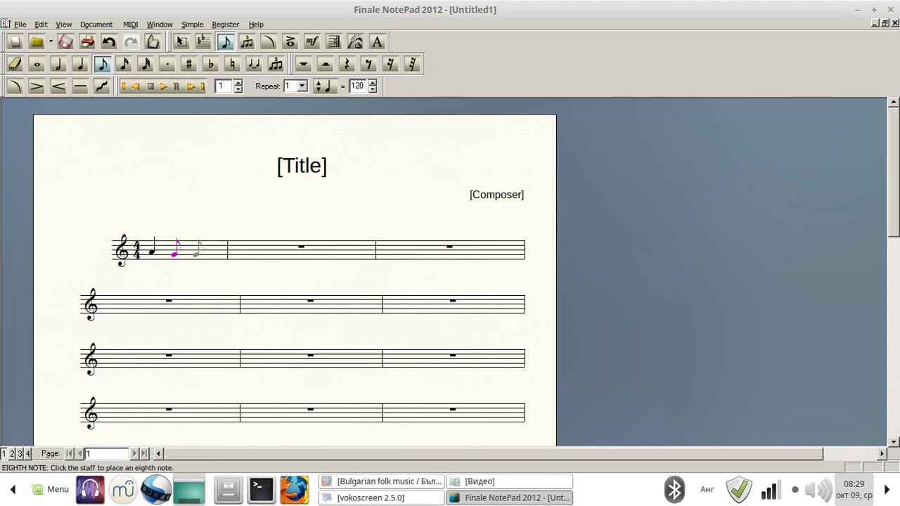
key("g")
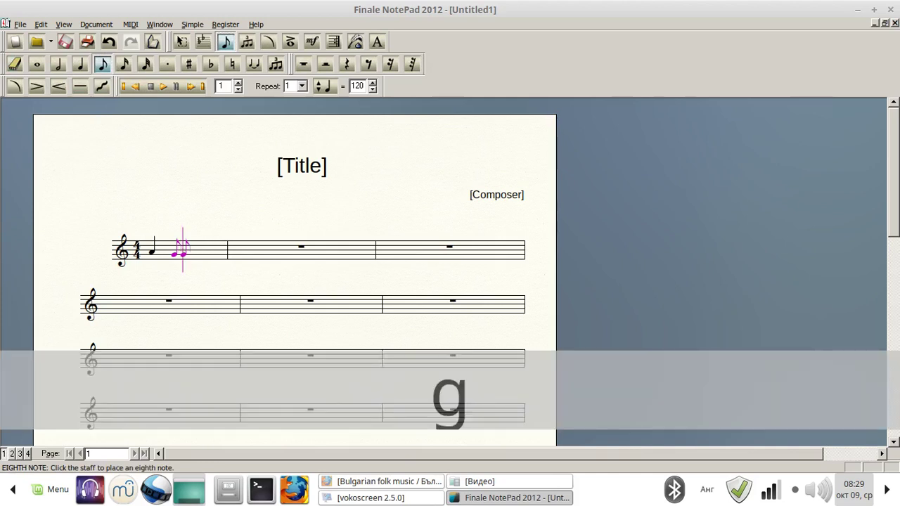